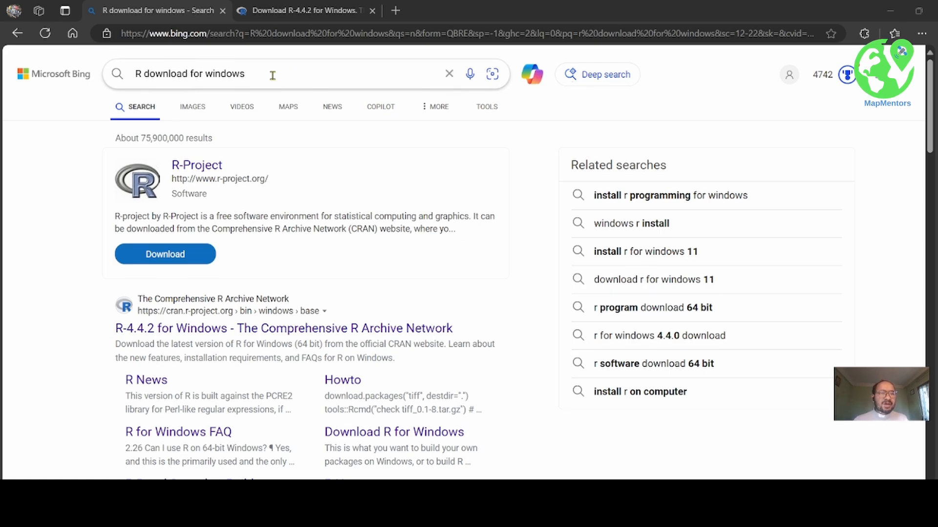
Open the CRAN result for R-4.4.2 for Windows, close the duplicate page, and download the R-4.4.2 installer
{"action": "scroll", "coordinate": [276, 221], "scroll_direction": "down", "scroll_amount": 2}
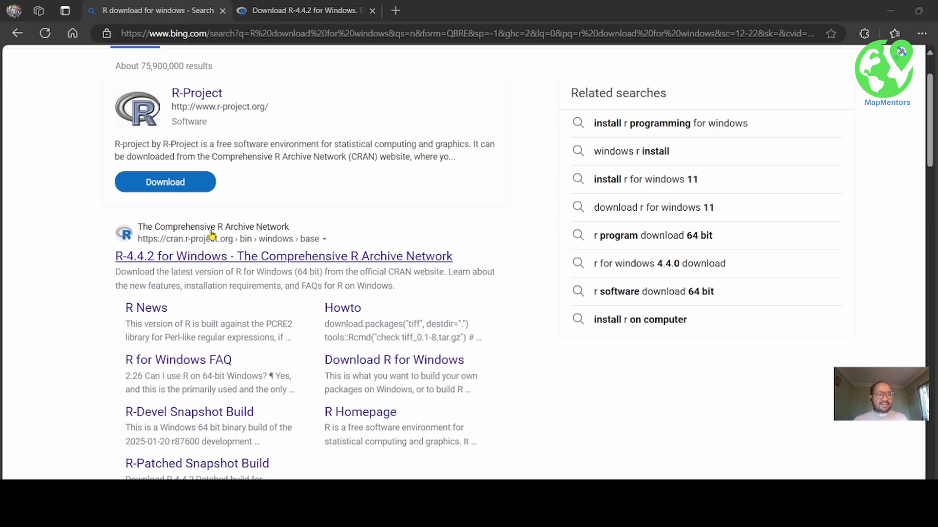
{"action": "left_click", "coordinate": [169, 262]}
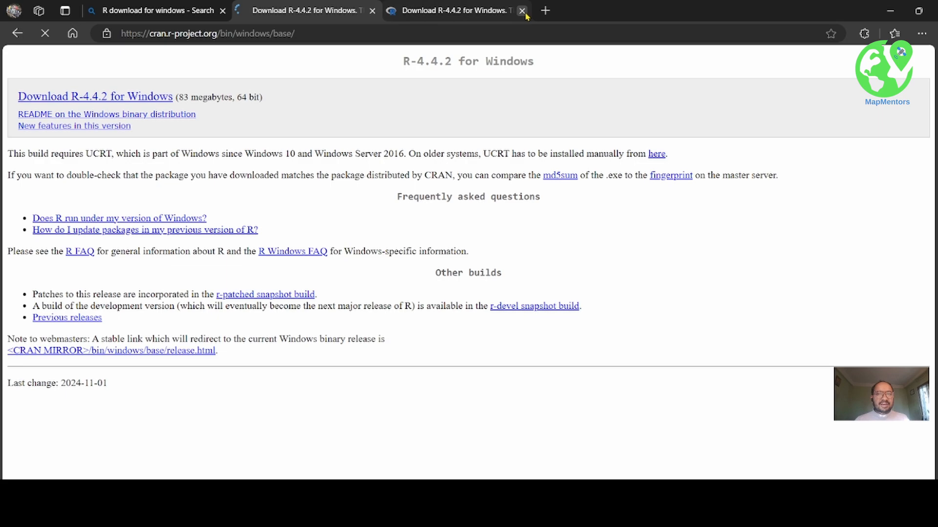
{"action": "left_click", "coordinate": [521, 10]}
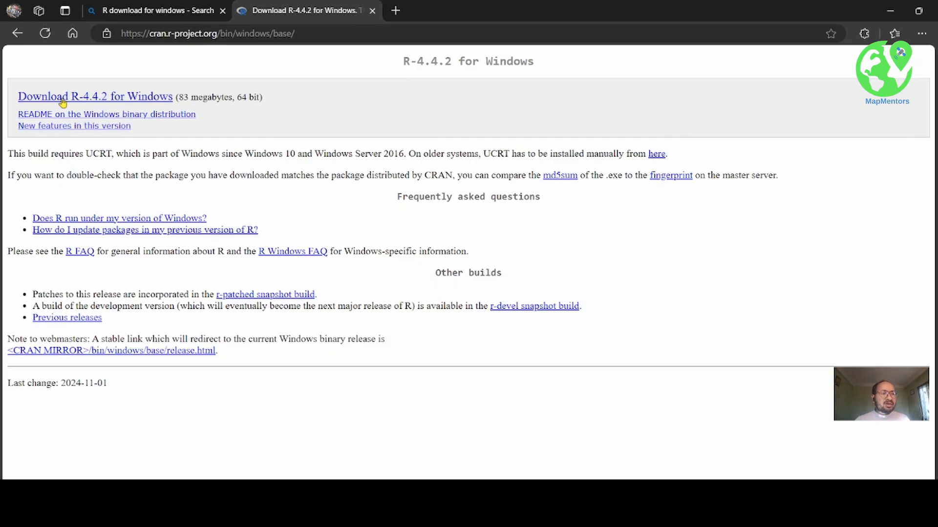
{"action": "left_click", "coordinate": [123, 102]}
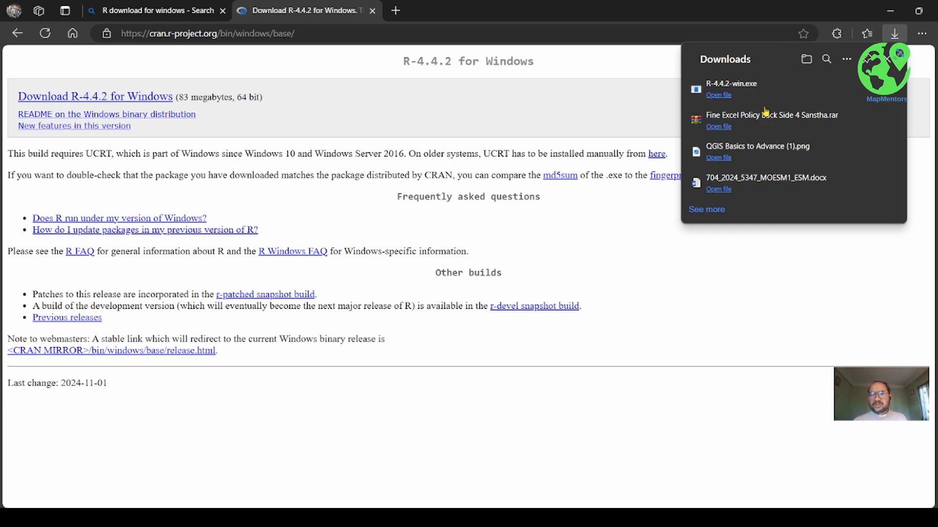
Locate the downloaded R-4.4.2-win installer in its folder and run it as administrator with English as the setup language
{"action": "left_click", "coordinate": [849, 91]}
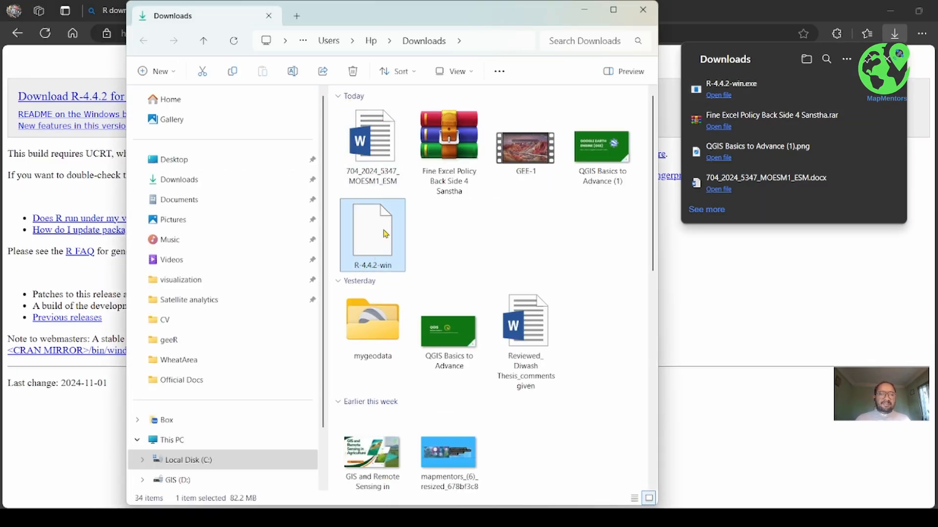
{"action": "right_click", "coordinate": [375, 233]}
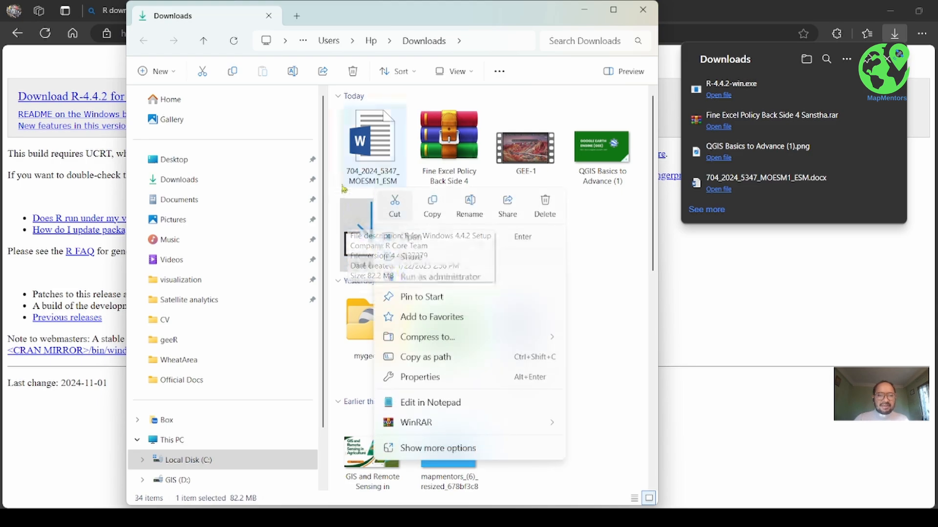
{"action": "left_click", "coordinate": [362, 234]}
{"action": "right_click", "coordinate": [362, 235]}
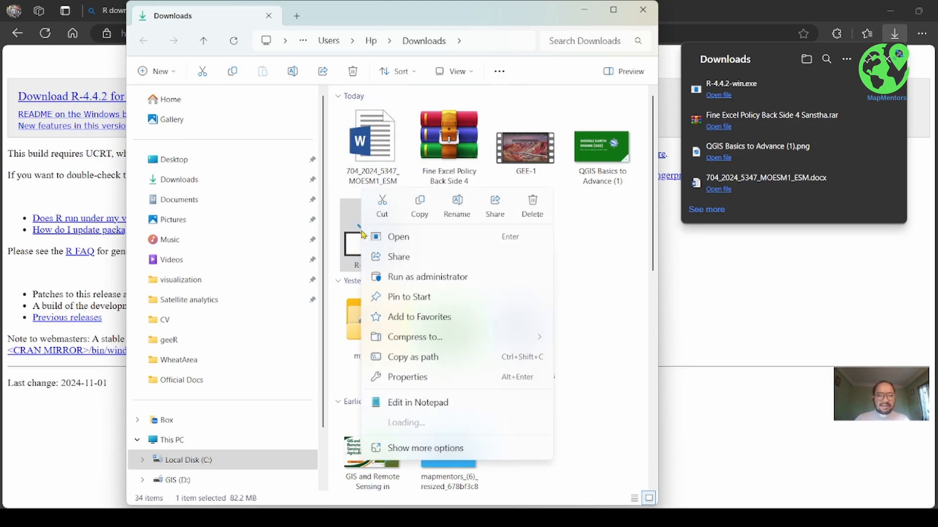
{"action": "left_click", "coordinate": [431, 275]}
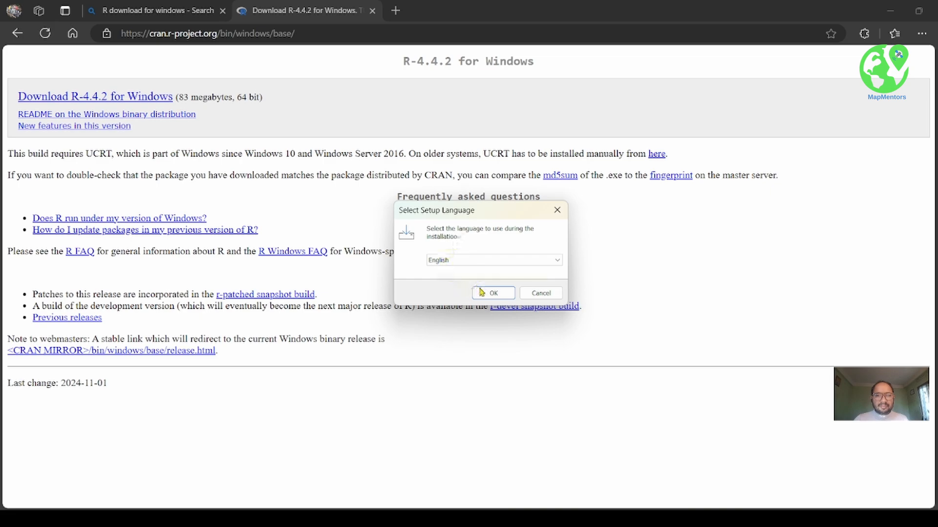
{"action": "left_click", "coordinate": [480, 293]}
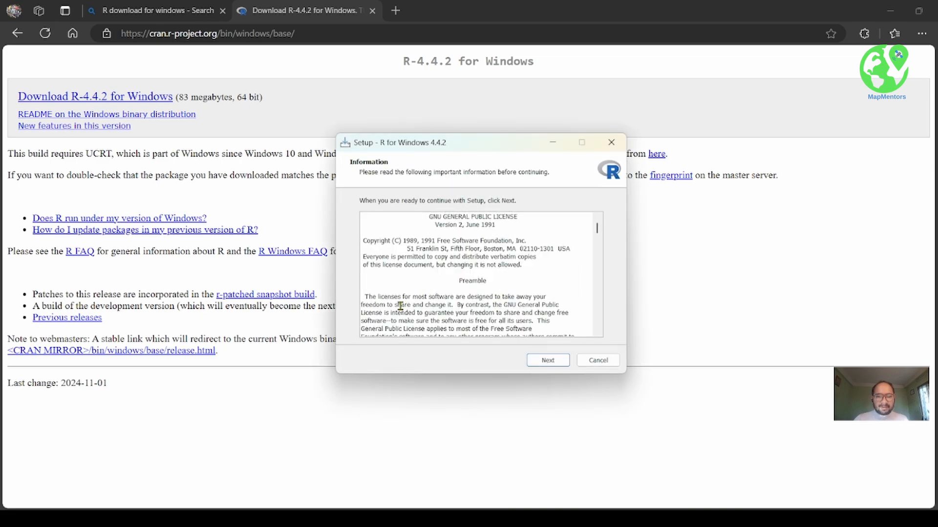
Read through the licence and start installing R for Windows 4.4.2 with the default folder, components, startup options, shortcuts and registry entries
{"action": "scroll", "coordinate": [400, 306], "scroll_direction": "down", "scroll_amount": 20}
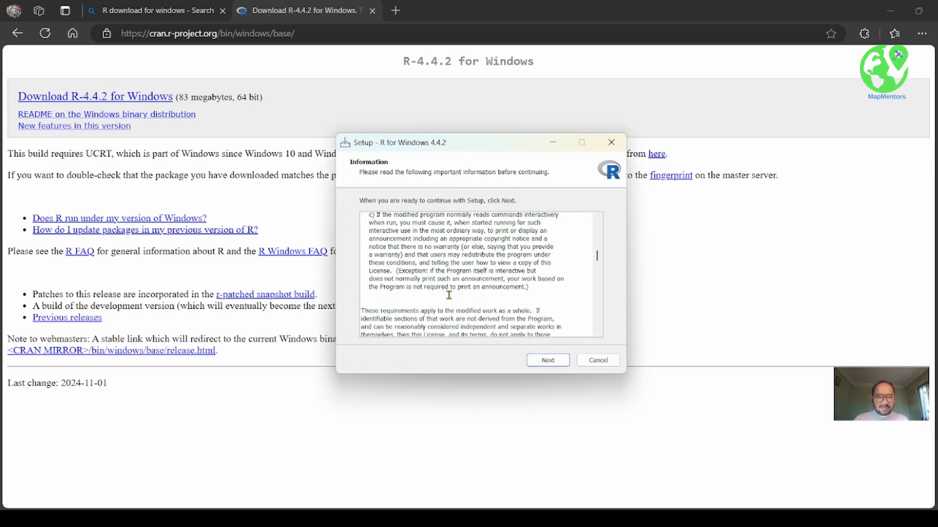
{"action": "scroll", "coordinate": [449, 295], "scroll_direction": "down", "scroll_amount": 20}
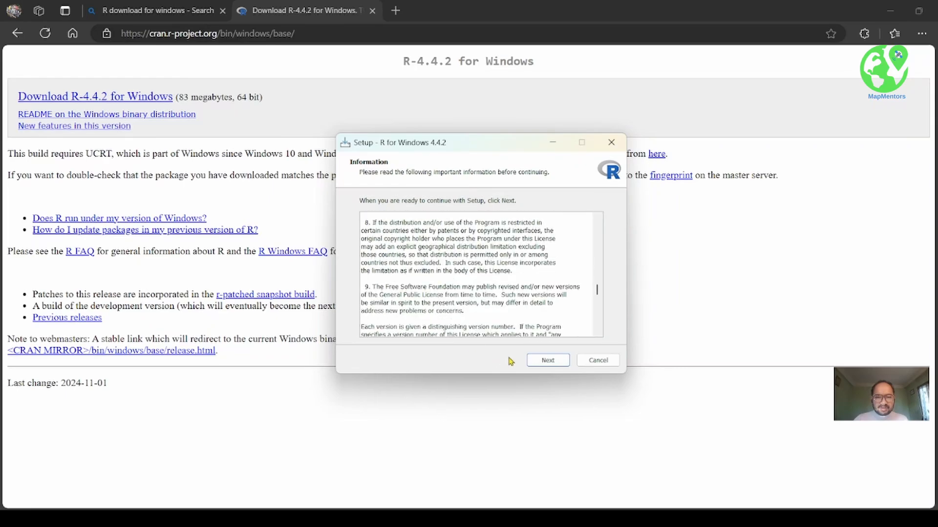
{"action": "scroll", "coordinate": [510, 361], "scroll_direction": "down", "scroll_amount": 15}
{"action": "left_click", "coordinate": [541, 362]}
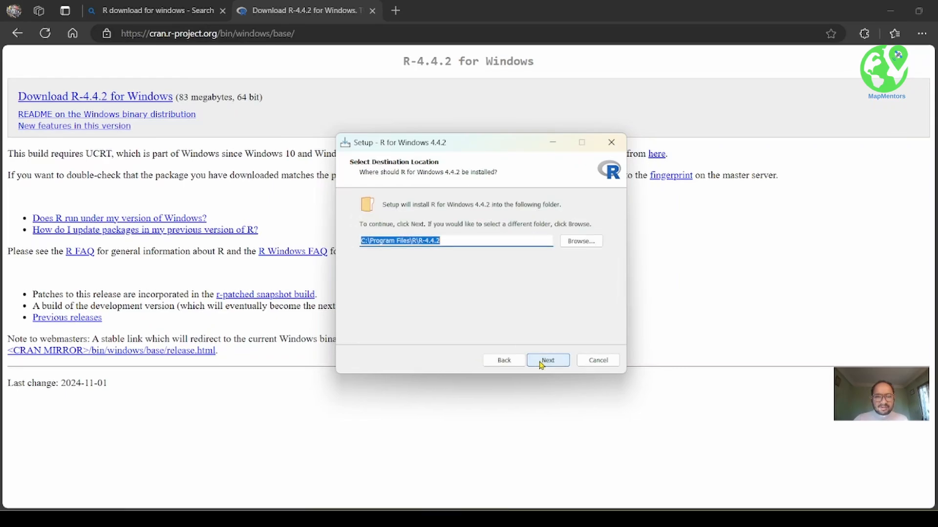
{"action": "left_click", "coordinate": [541, 362]}
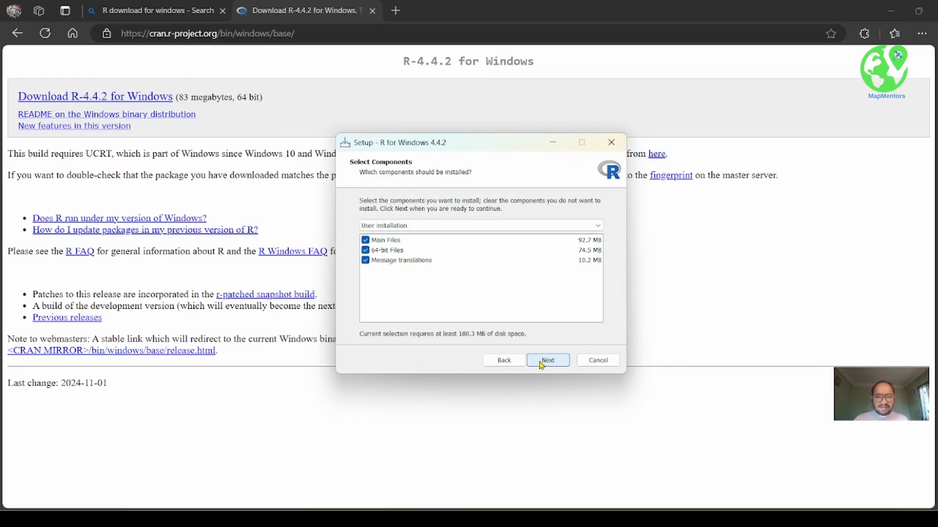
{"action": "left_click", "coordinate": [541, 363]}
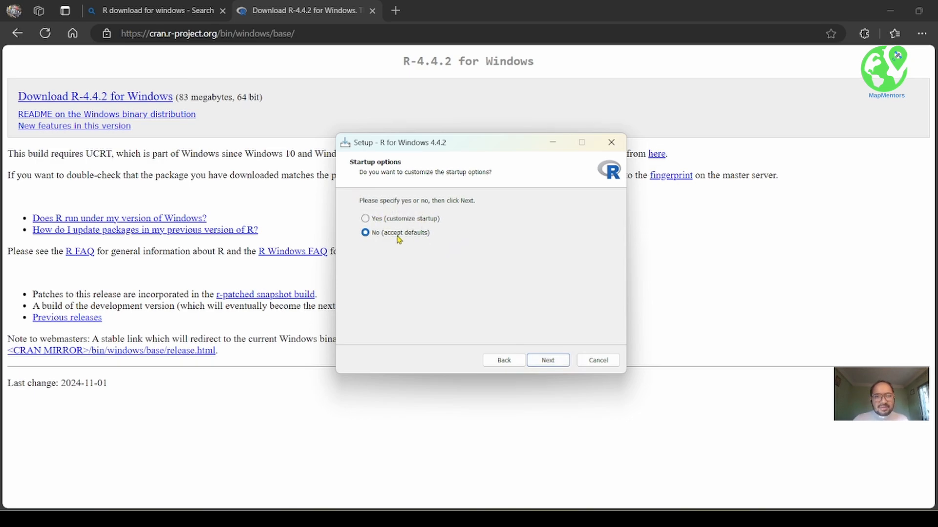
{"action": "left_click", "coordinate": [546, 361]}
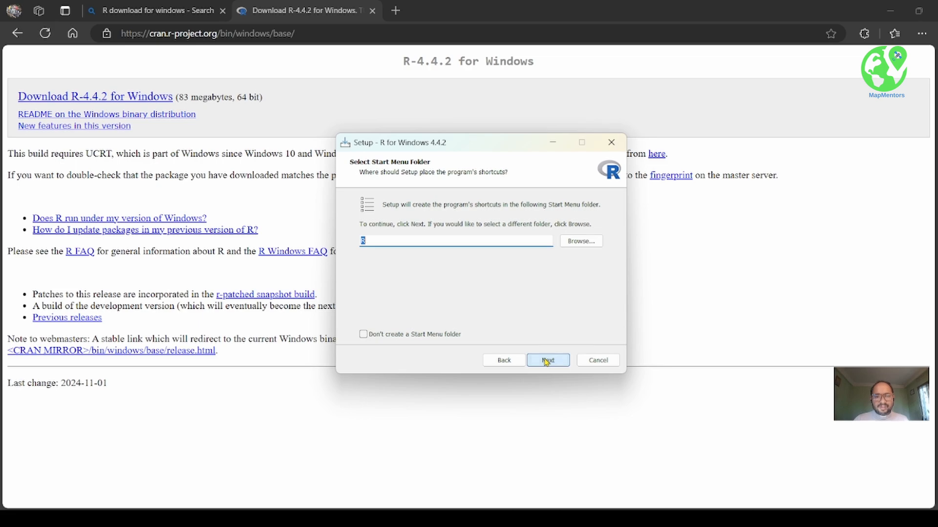
{"action": "left_click", "coordinate": [546, 361]}
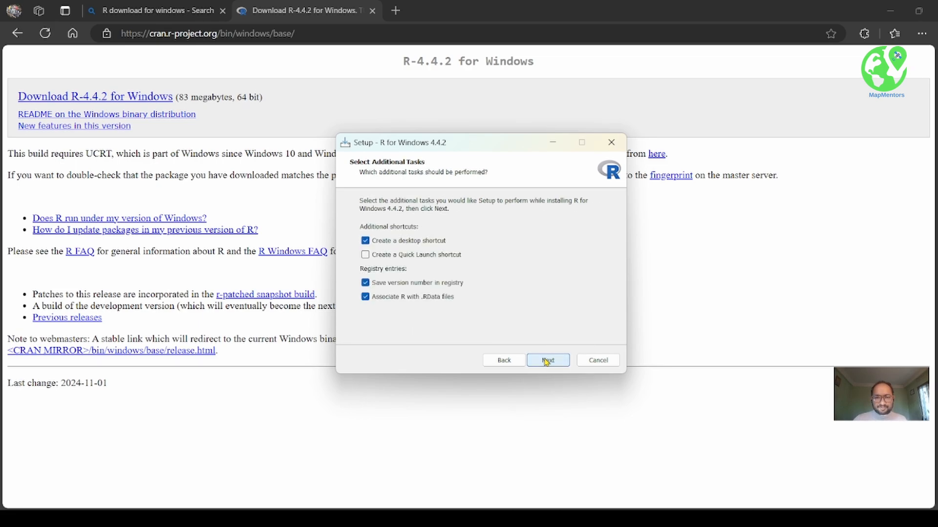
{"action": "left_click", "coordinate": [546, 361]}
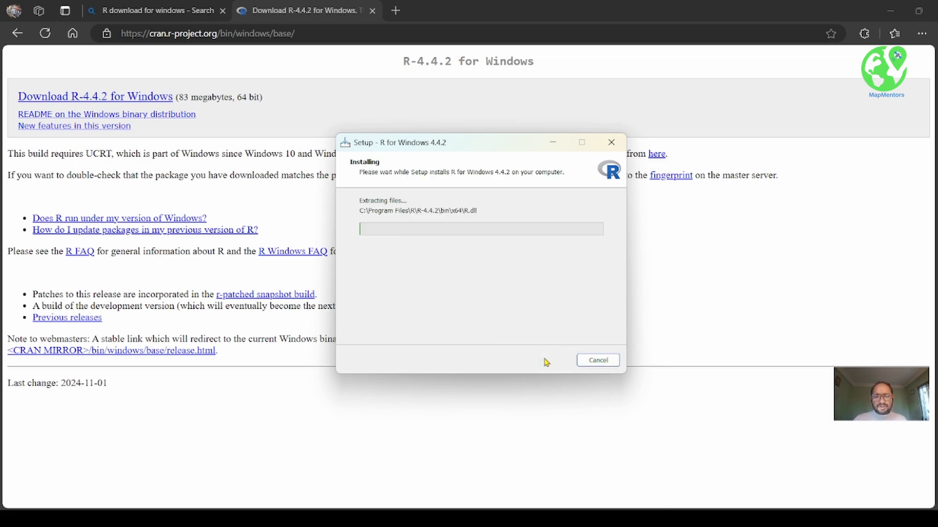
Cancel the running R for Windows 4.4.2 installation and exit setup
{"action": "left_click", "coordinate": [604, 361]}
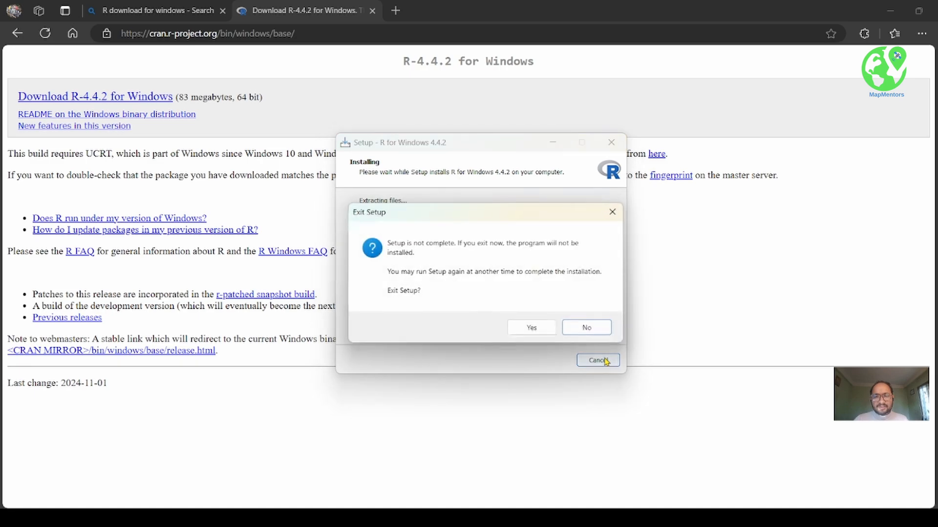
{"action": "left_click", "coordinate": [533, 332]}
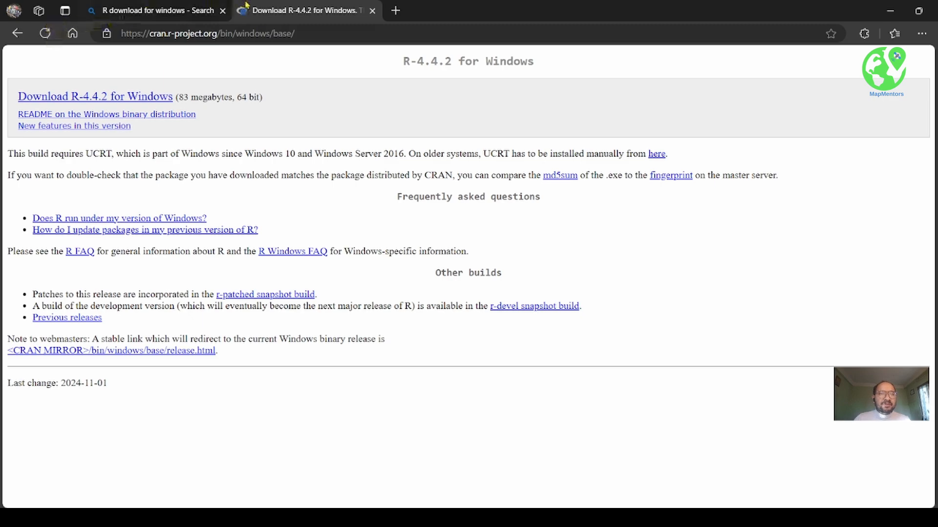
Close the CRAN download page and search the web for "R studio download" in a new tab
{"action": "left_click", "coordinate": [395, 10]}
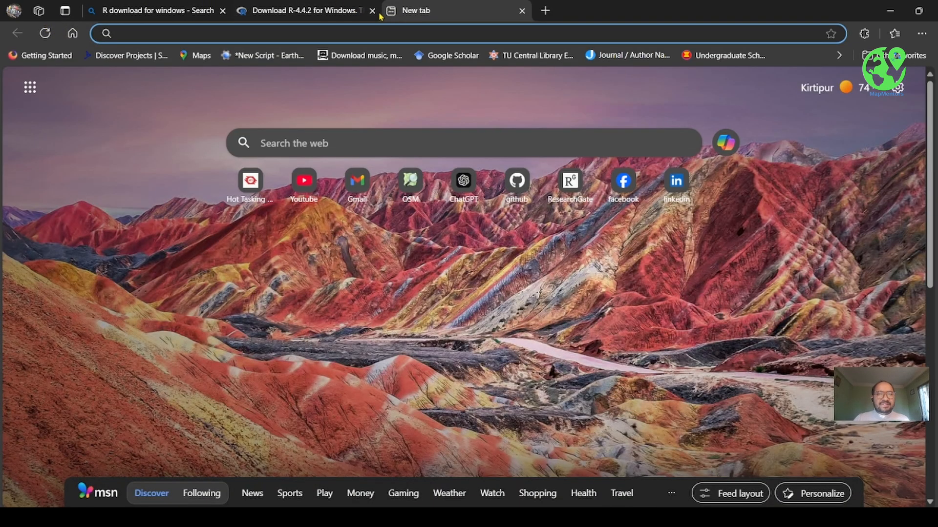
{"action": "left_click", "coordinate": [372, 10]}
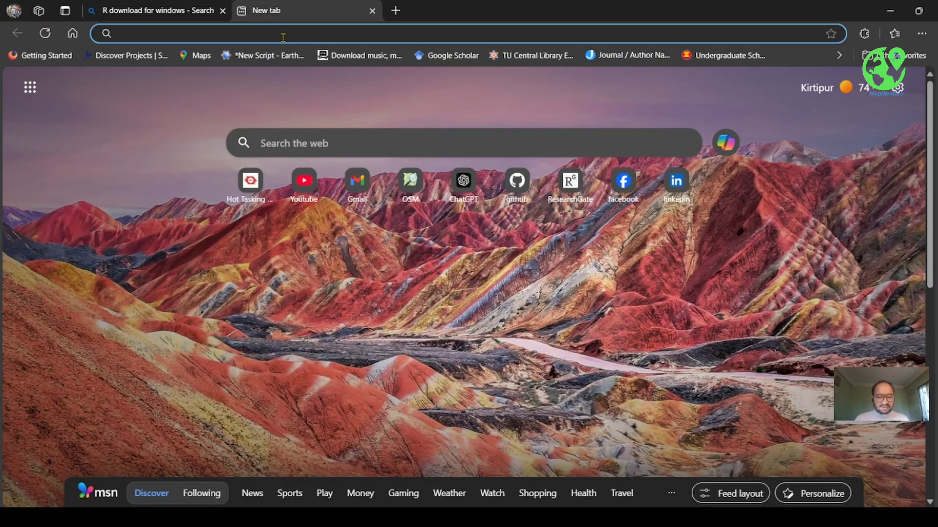
{"action": "type", "text": "R d"}
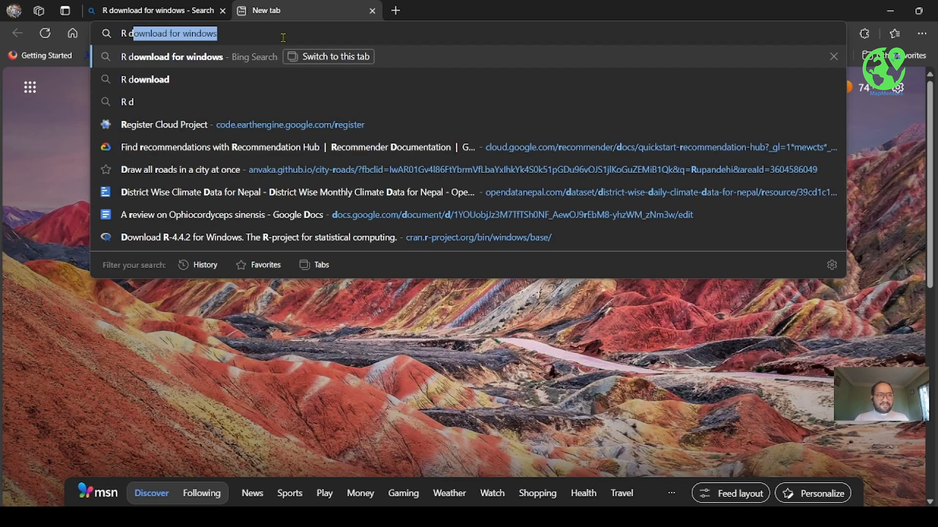
{"action": "key", "text": "BackSpace"}
{"action": "type", "text": "st"}
{"action": "key", "text": "BackSpace"}
{"action": "key", "text": "BackSpace"}
{"action": "key", "text": "BackSpace"}
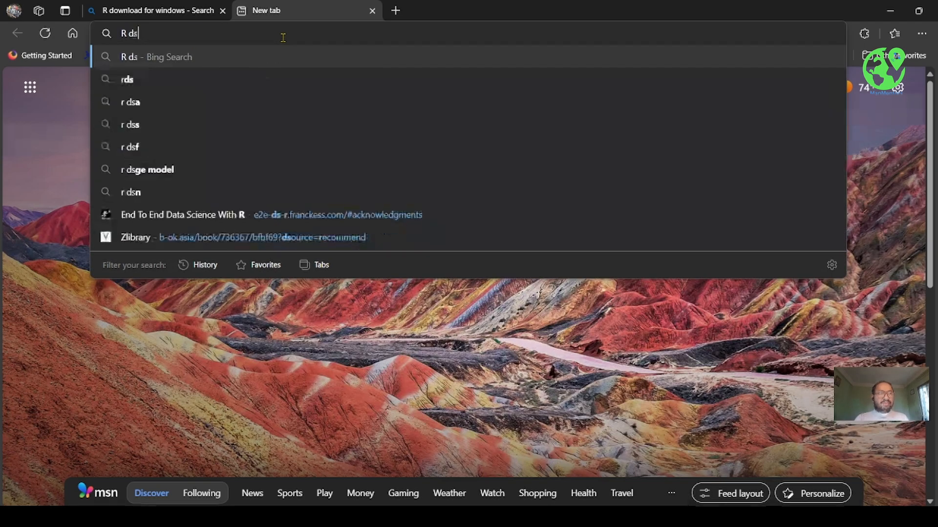
{"action": "type", "text": "studi"}
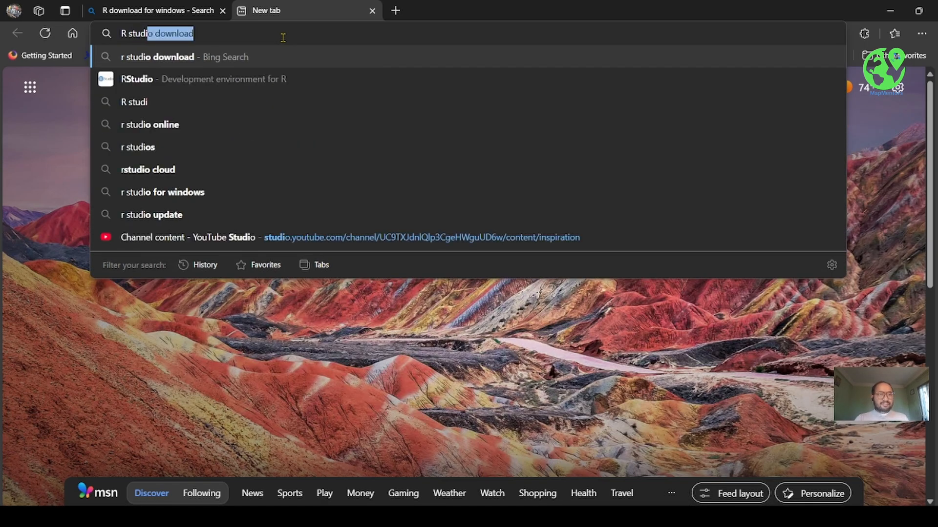
{"action": "type", "text": "o download"}
{"action": "key", "text": "Return"}
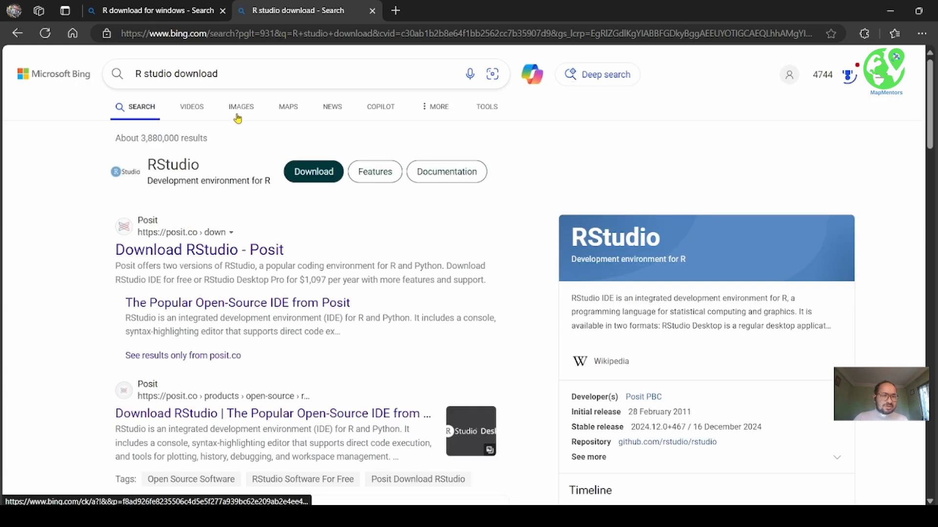
Open the "Download RStudio - Posit" search result and accept all cookies on the site
{"action": "scroll", "coordinate": [217, 179], "scroll_direction": "down", "scroll_amount": 4}
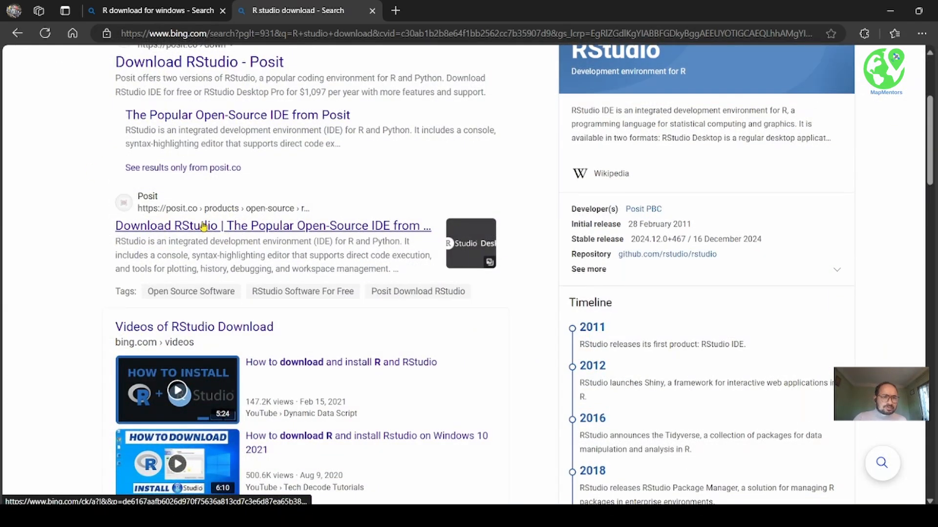
{"action": "scroll", "coordinate": [204, 226], "scroll_direction": "up", "scroll_amount": 4}
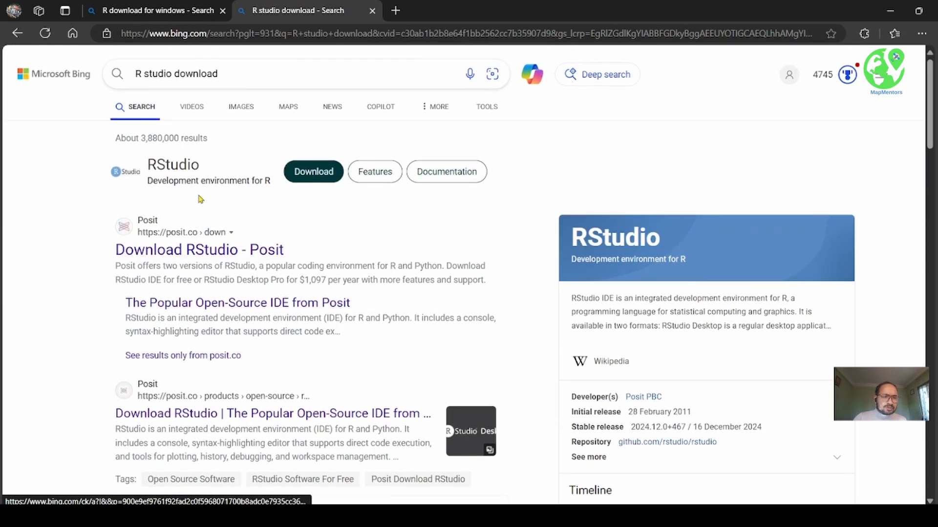
{"action": "left_click", "coordinate": [194, 252]}
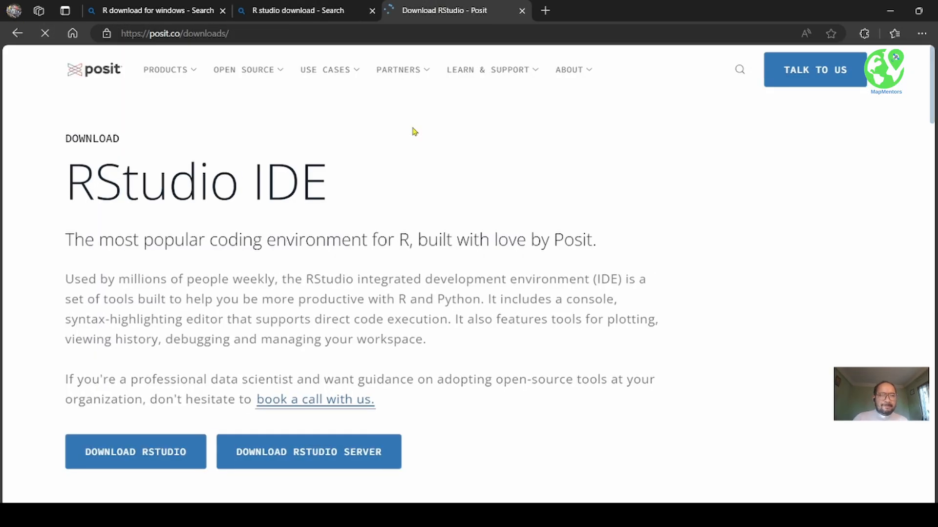
{"action": "scroll", "coordinate": [505, 289], "scroll_direction": "down", "scroll_amount": 2}
{"action": "scroll", "coordinate": [390, 267], "scroll_direction": "up", "scroll_amount": 2}
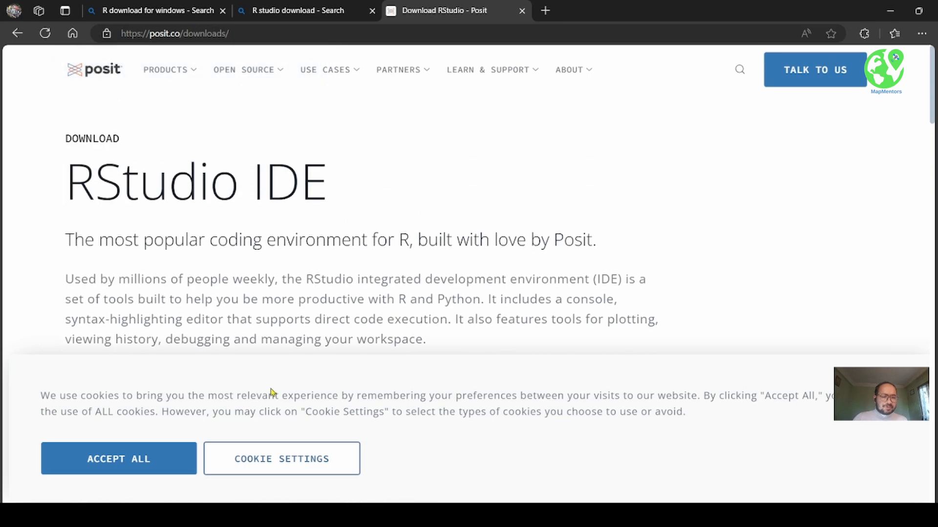
{"action": "left_click", "coordinate": [140, 470]}
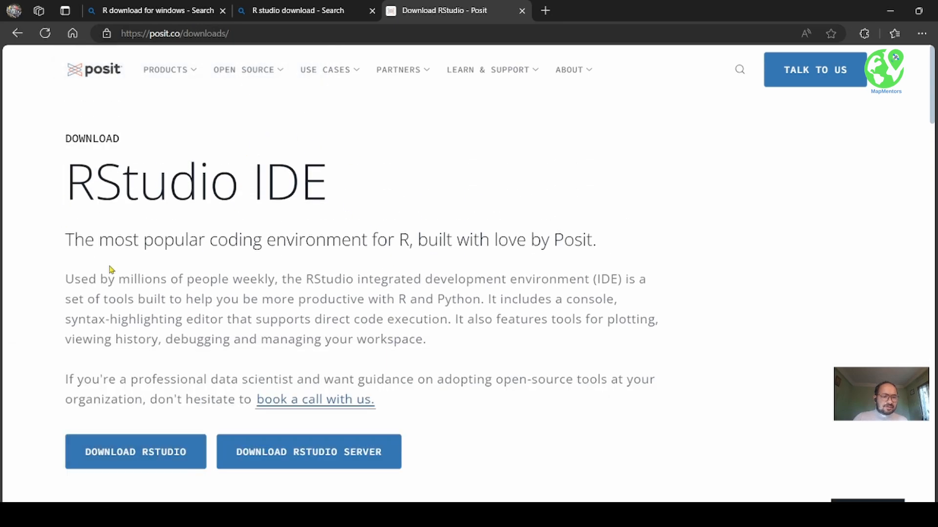
Go to the RStudio Desktop download page and download RStudio Desktop for Windows
{"action": "scroll", "coordinate": [209, 356], "scroll_direction": "down", "scroll_amount": 2}
{"action": "scroll", "coordinate": [458, 153], "scroll_direction": "up", "scroll_amount": 2}
{"action": "scroll", "coordinate": [66, 432], "scroll_direction": "down", "scroll_amount": 1}
{"action": "scroll", "coordinate": [97, 381], "scroll_direction": "down", "scroll_amount": 2}
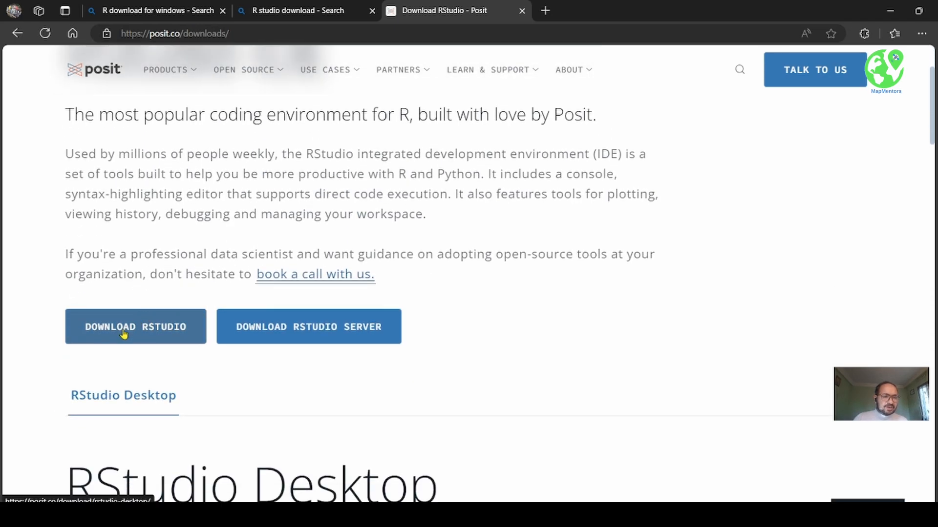
{"action": "left_click", "coordinate": [126, 331]}
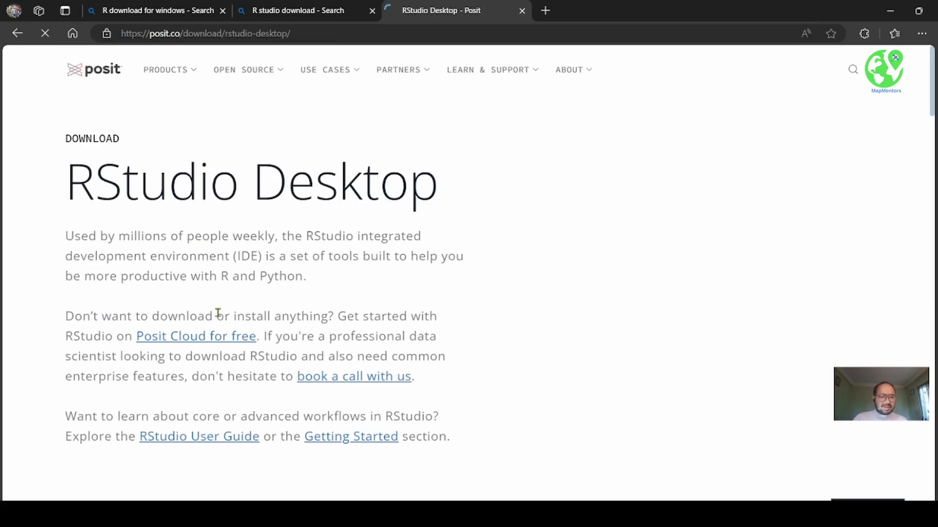
{"action": "scroll", "coordinate": [226, 297], "scroll_direction": "down", "scroll_amount": 5}
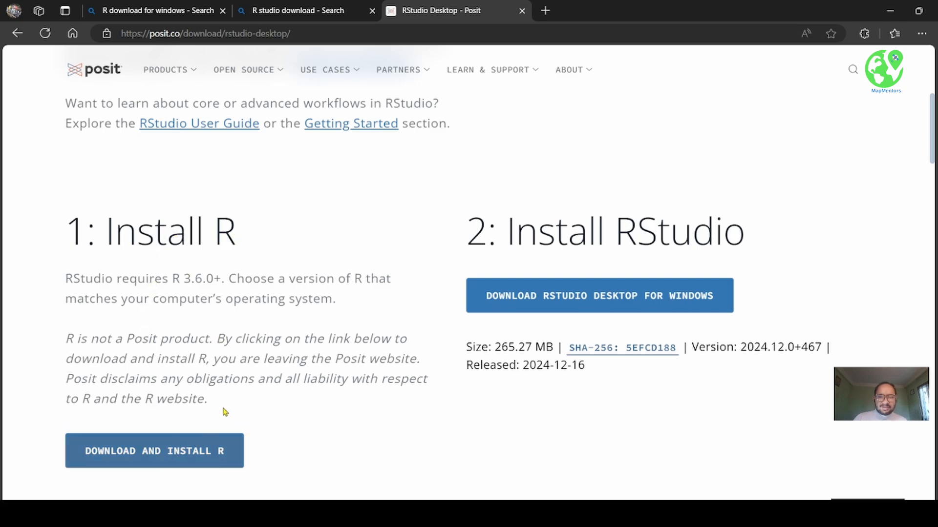
{"action": "left_click", "coordinate": [568, 299]}
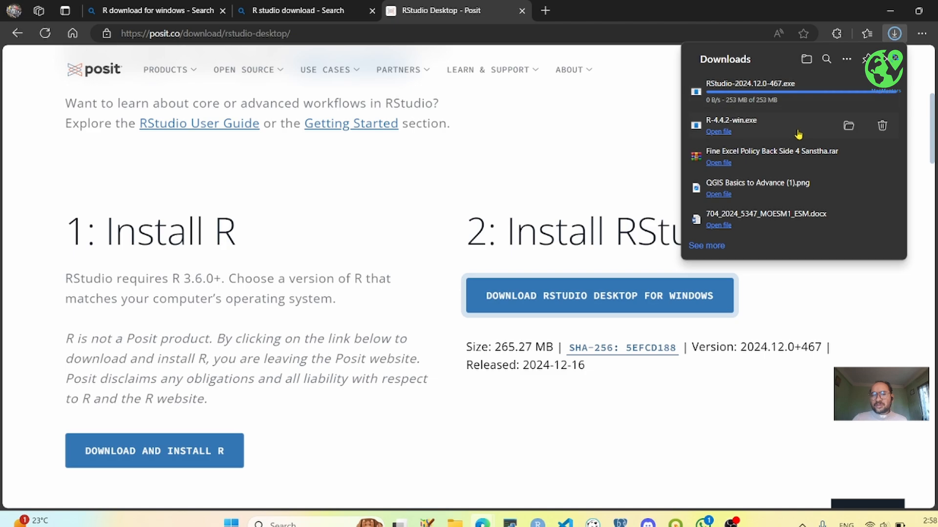
Run the downloaded RStudio-2024.12.0-467 installer from its folder and continue past the RStudio Setup welcome page
{"action": "left_click", "coordinate": [844, 92]}
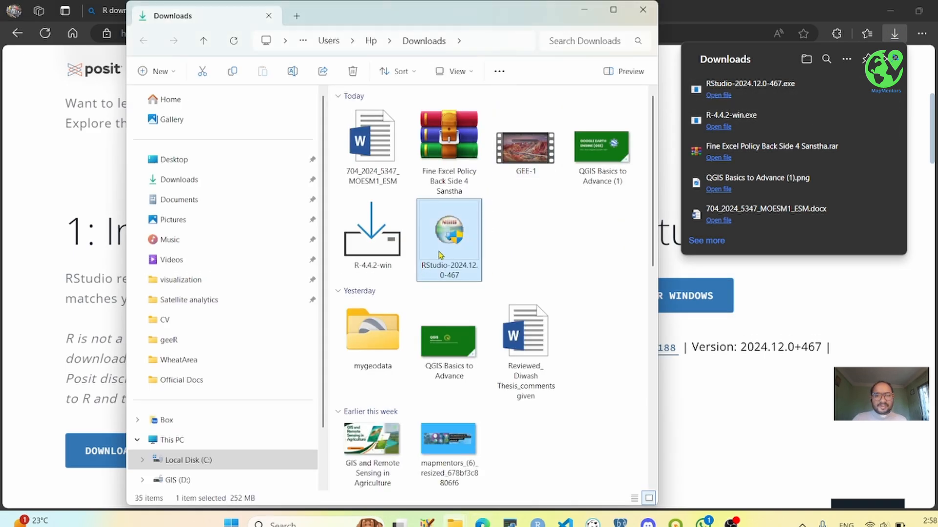
{"action": "right_click", "coordinate": [440, 254]}
{"action": "left_click", "coordinate": [483, 283]}
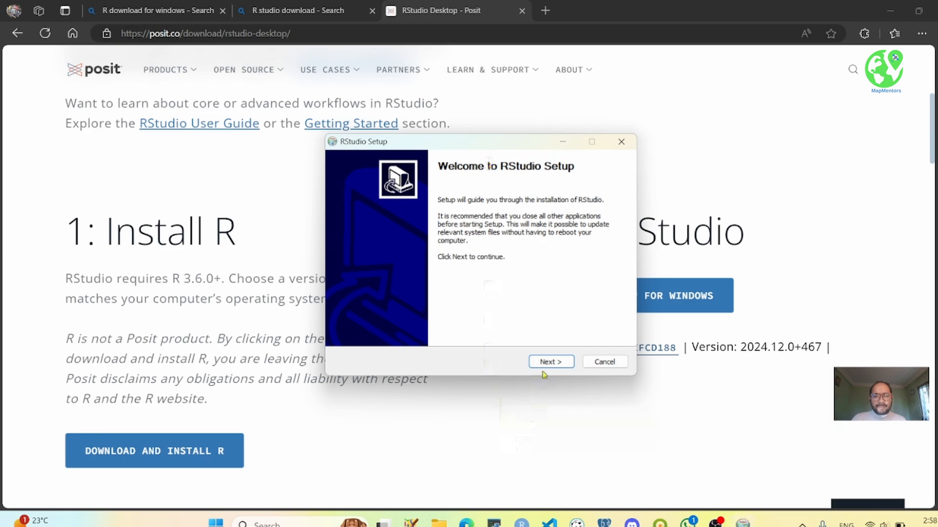
{"action": "left_click", "coordinate": [550, 364]}
{"action": "left_click", "coordinate": [550, 364]}
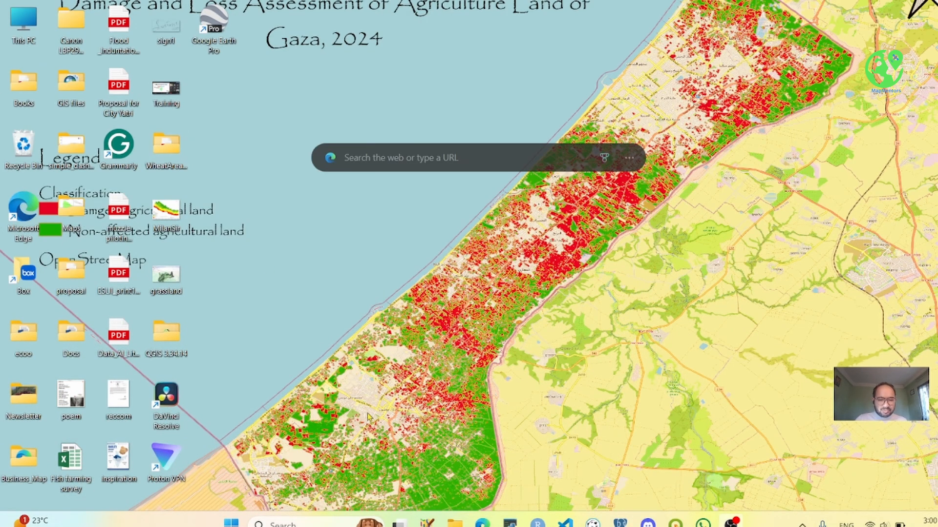
Search Windows for "r st", launch RStudio, and maximize its window
{"action": "left_click", "coordinate": [283, 522]}
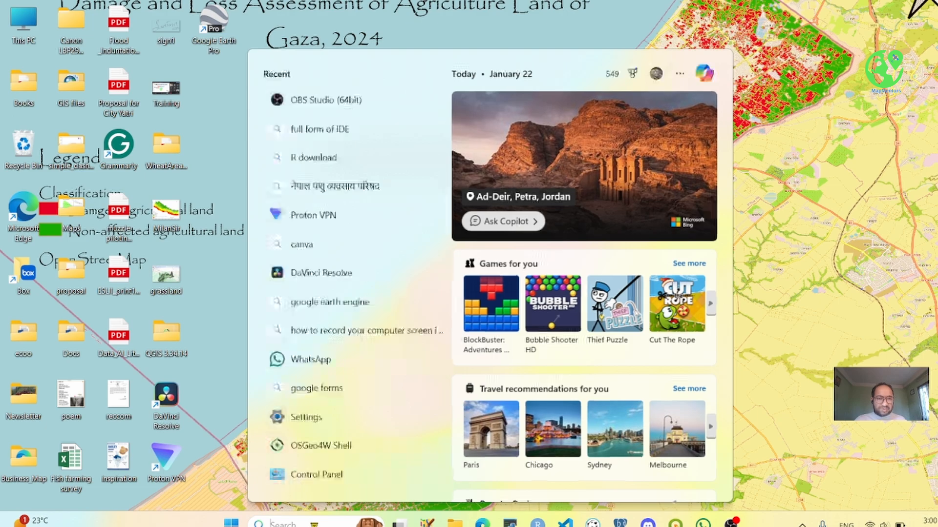
{"action": "type", "text": "r st"}
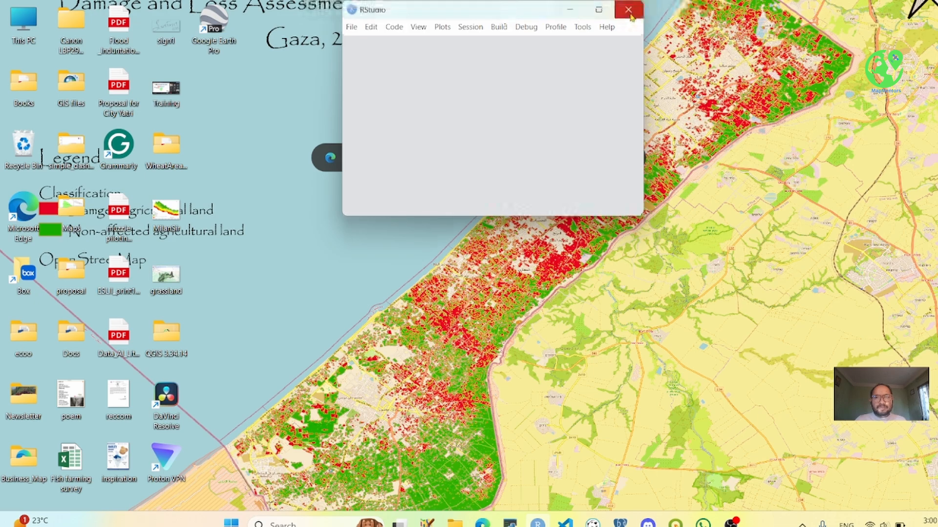
{"action": "left_click", "coordinate": [597, 15]}
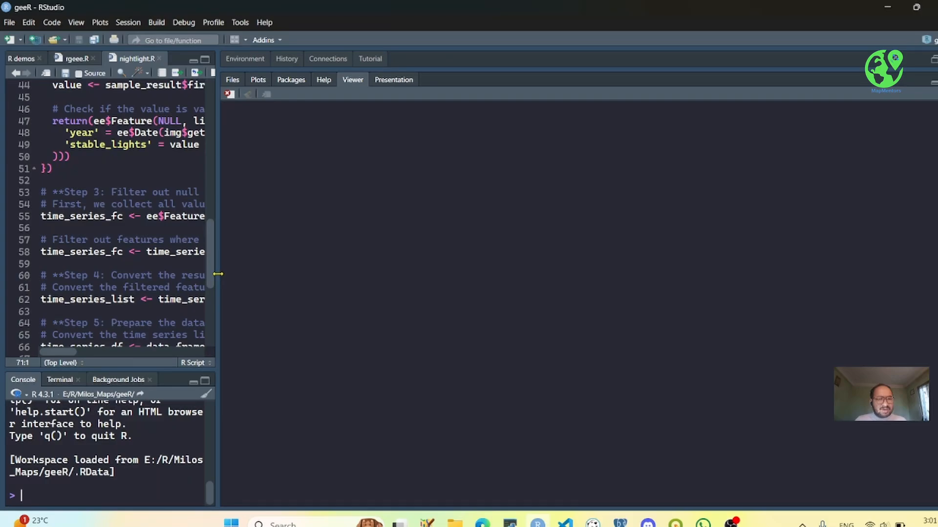
Widen the script and console column to about half the window and restore the Environment and Viewer panes
{"action": "left_click_drag", "start_coordinate": [217, 274], "coordinate": [516, 273]}
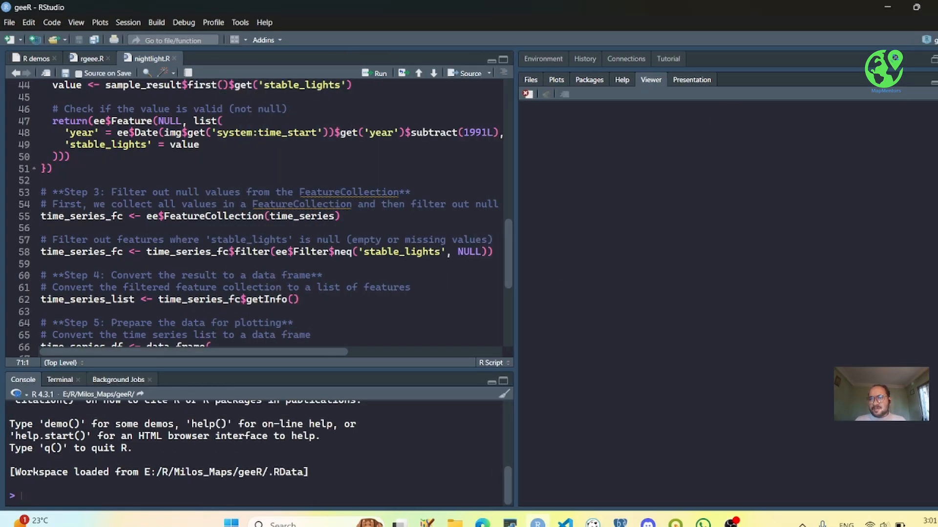
{"action": "left_click", "coordinate": [935, 59]}
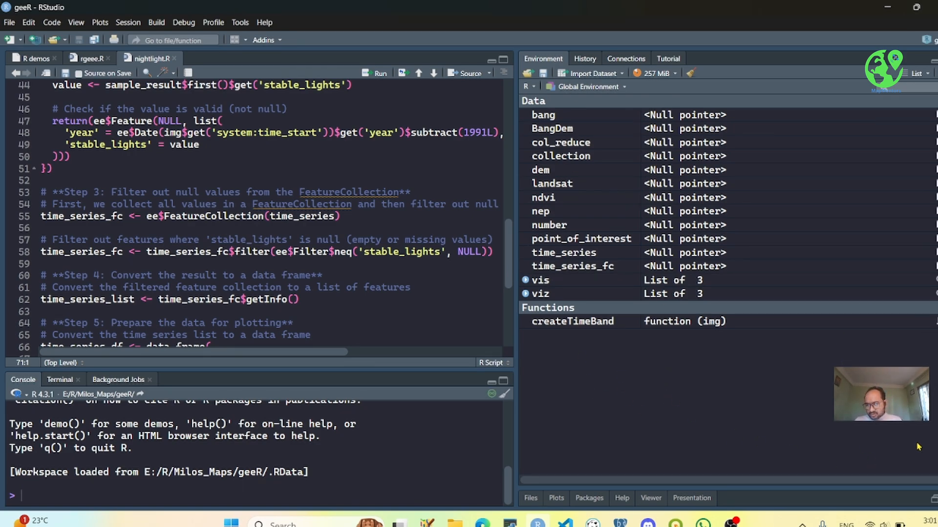
{"action": "left_click", "coordinate": [932, 498]}
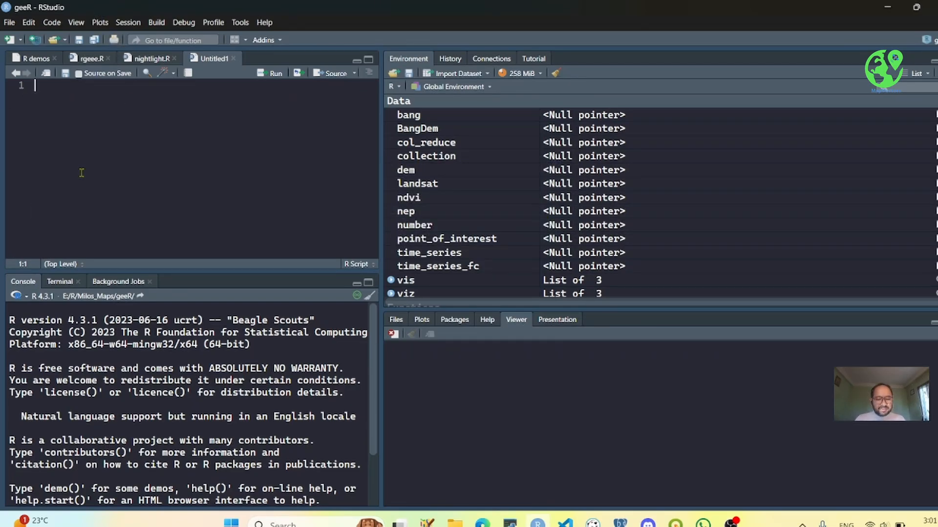
Write print('hello world') on line 1 of the empty untitled R script and run that line
{"action": "type", "text": "print("}
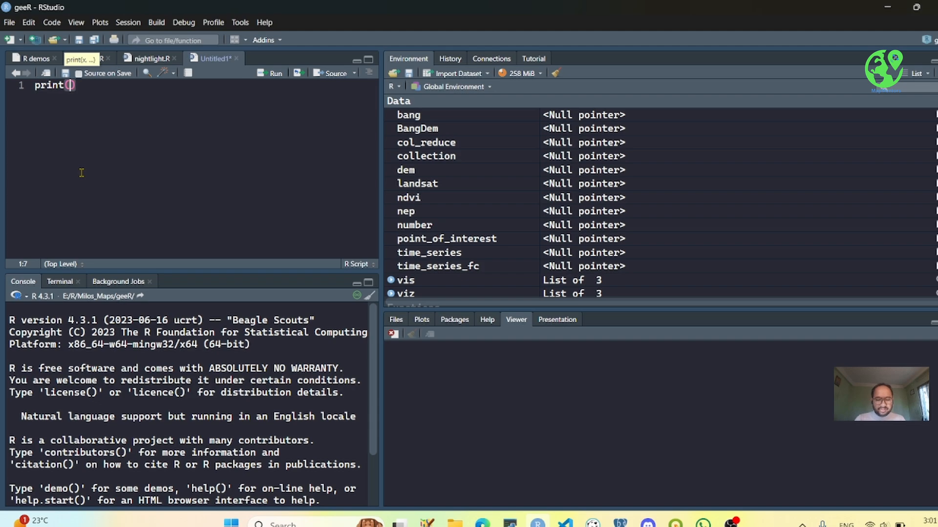
{"action": "type", "text": "hel"}
{"action": "key", "text": "BackSpace"}
{"action": "key", "text": "BackSpace"}
{"action": "key", "text": "BackSpace"}
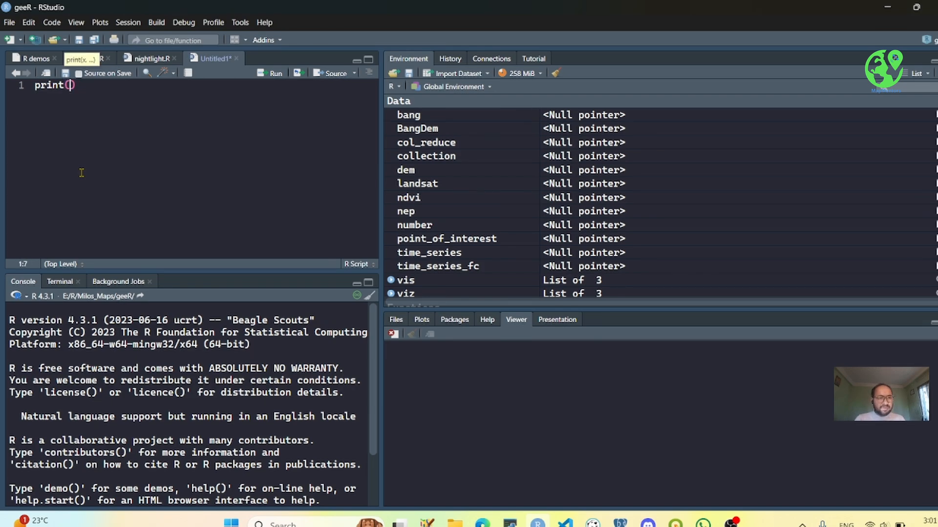
{"action": "type", "text": "'hello worl"}
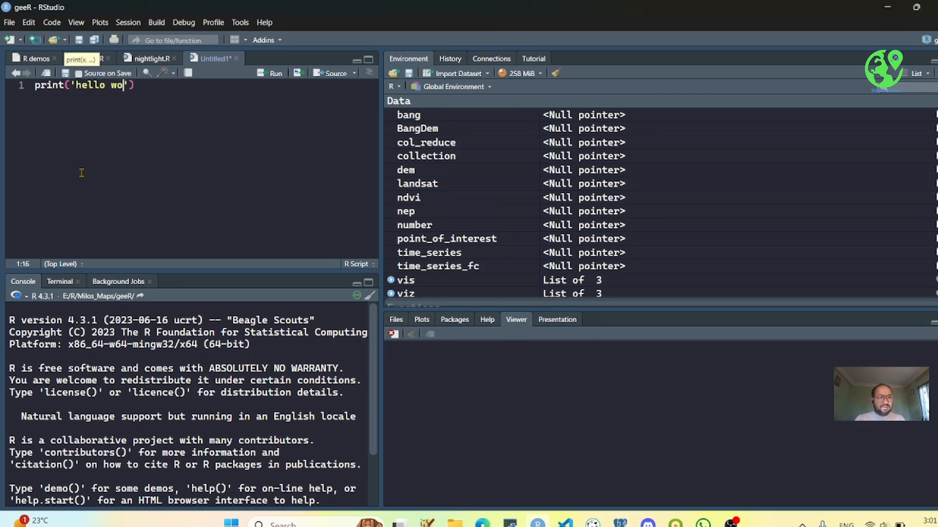
{"action": "type", "text": "d"}
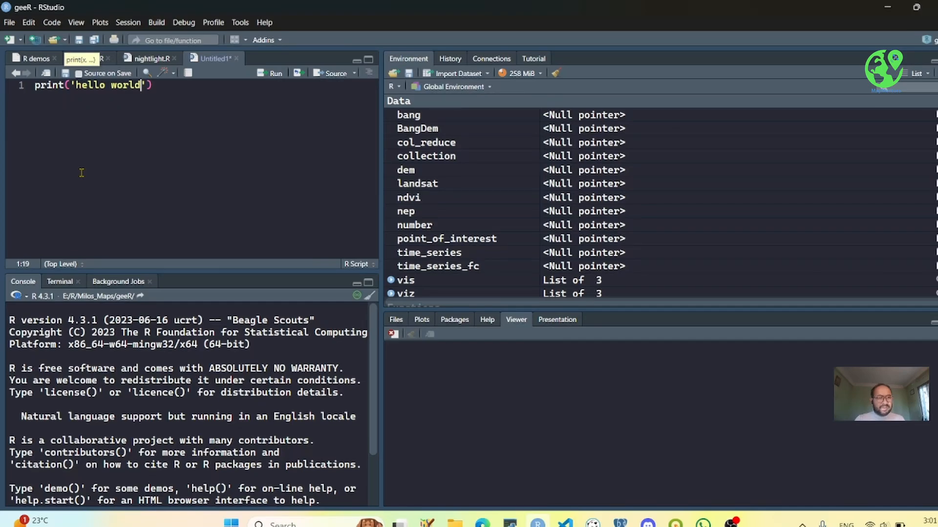
{"action": "key", "text": "ctrl+Return"}
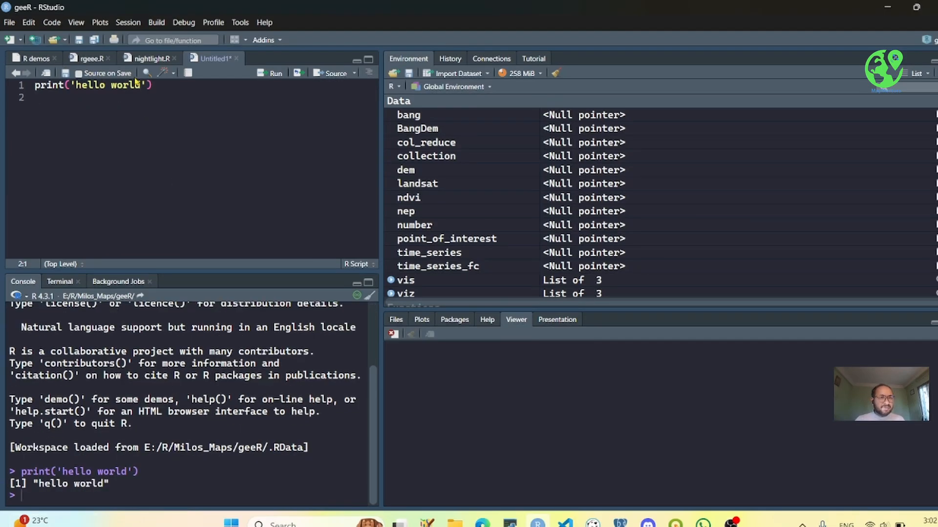
{"action": "left_click", "coordinate": [164, 84]}
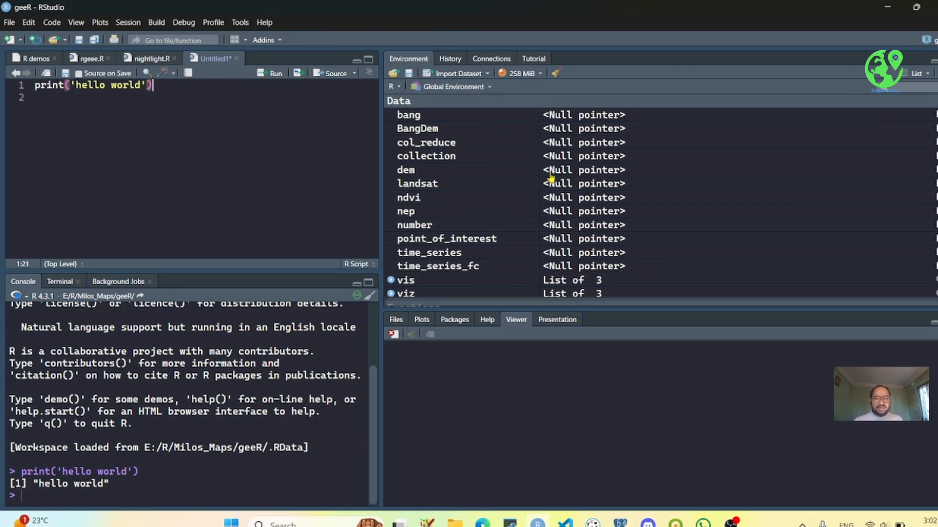
View the Plots pane and the project's file listing in RStudio
{"action": "left_click", "coordinate": [421, 321]}
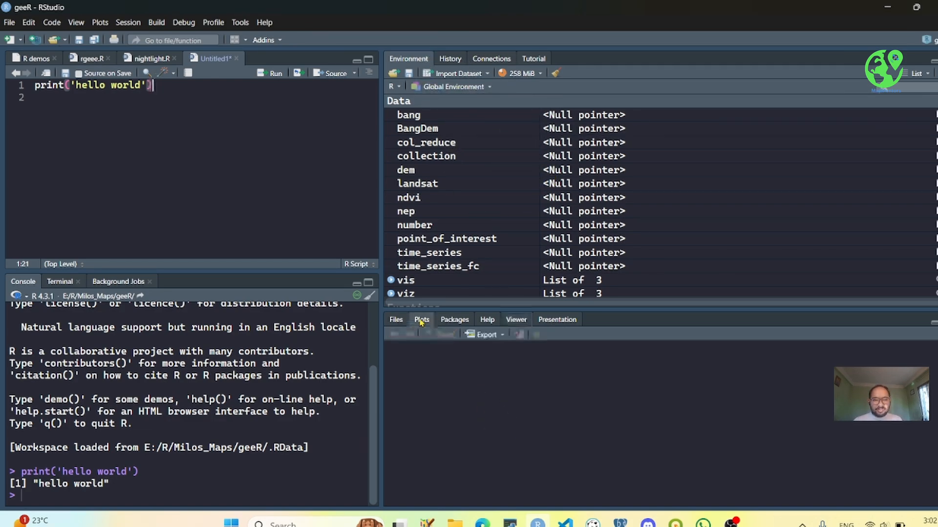
{"action": "left_click", "coordinate": [396, 320]}
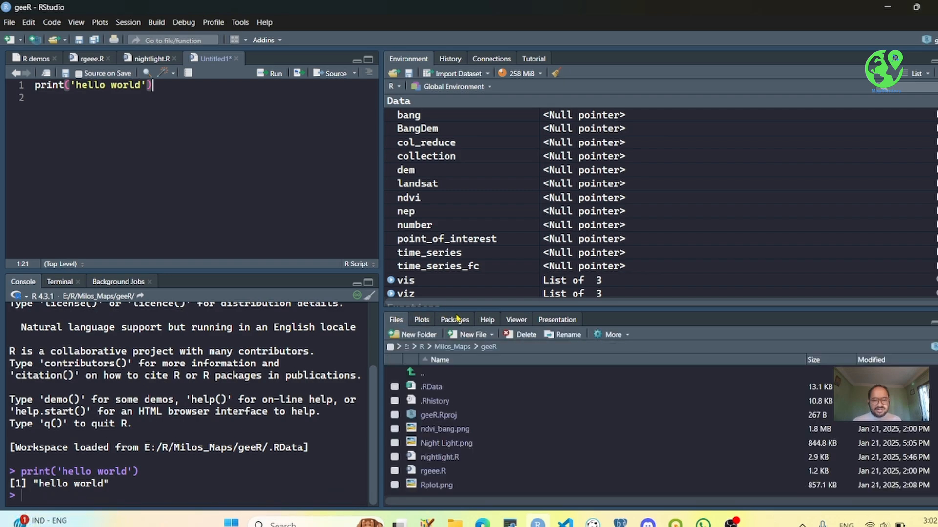